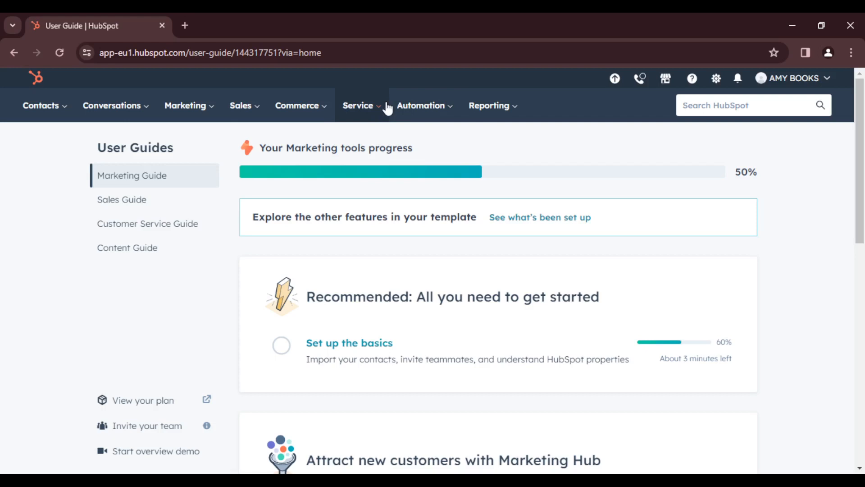
- Open the service tickets and show them as a list
{"action": "left_click", "coordinate": [360, 117]}
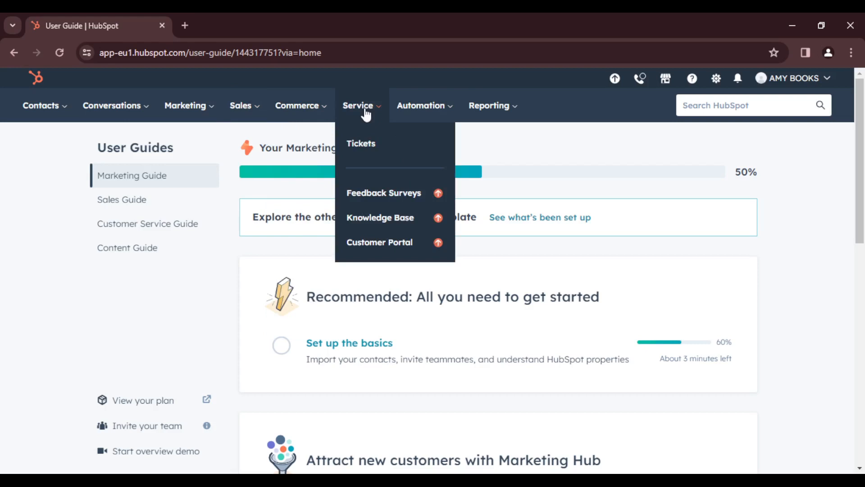
{"action": "left_click", "coordinate": [370, 148]}
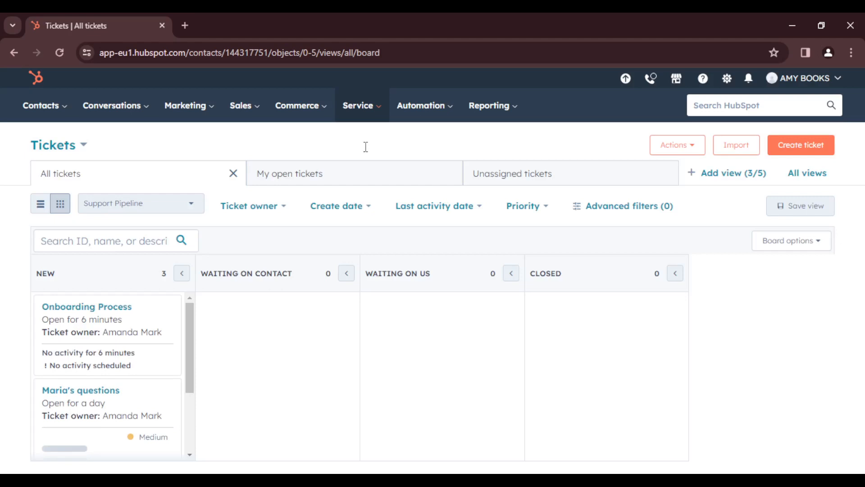
{"action": "left_click", "coordinate": [41, 205]}
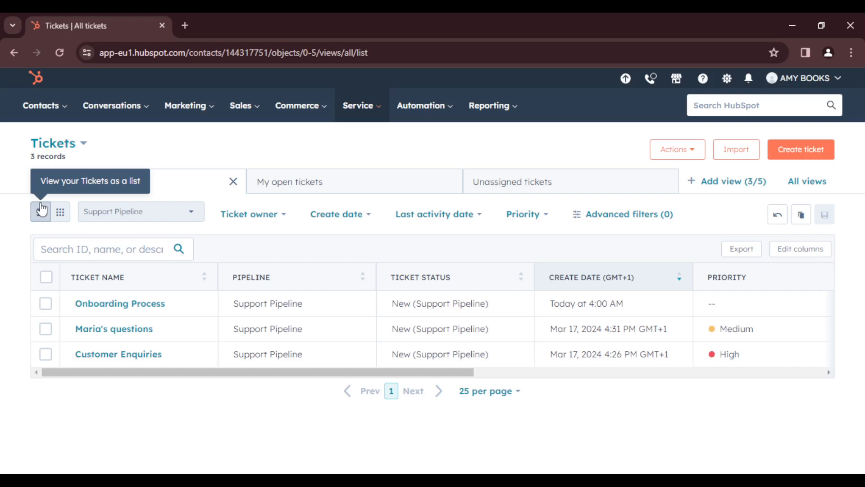
- Show tickets from all pipelines and open the ticket pipeline settings for editing
{"action": "left_click", "coordinate": [117, 211]}
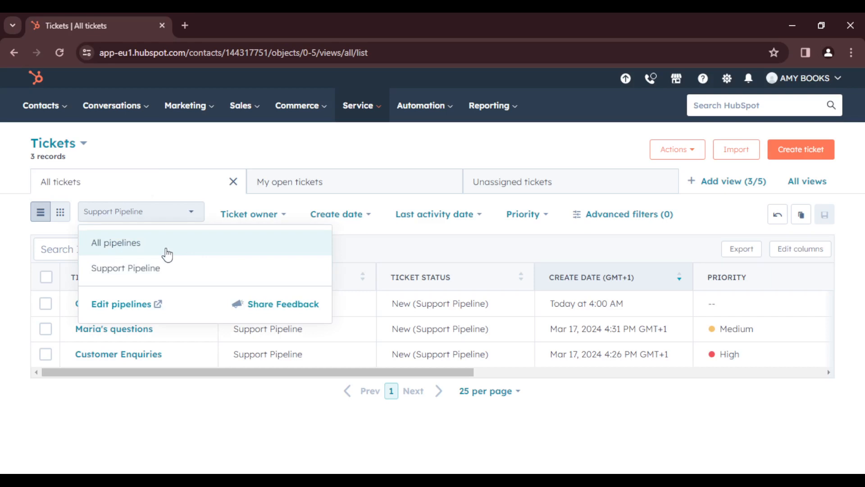
{"action": "left_click", "coordinate": [167, 254]}
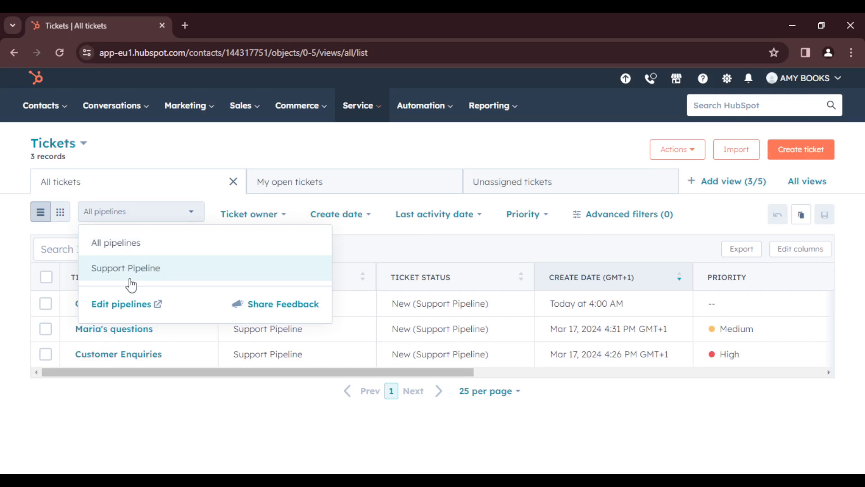
{"action": "left_click", "coordinate": [121, 305]}
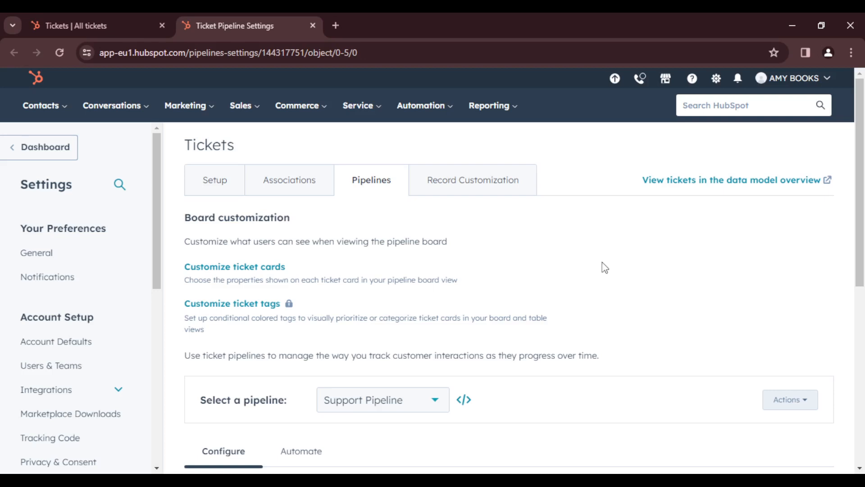
- Rename the Support Pipeline's "New" status to "Account set up"
{"action": "scroll", "coordinate": [604, 267], "scroll_direction": "down", "scroll_amount": 5}
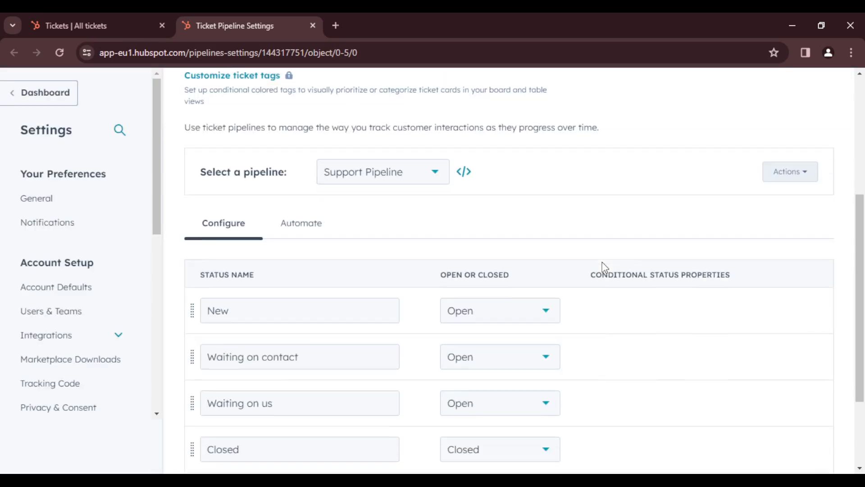
{"action": "scroll", "coordinate": [605, 267], "scroll_direction": "down", "scroll_amount": 2}
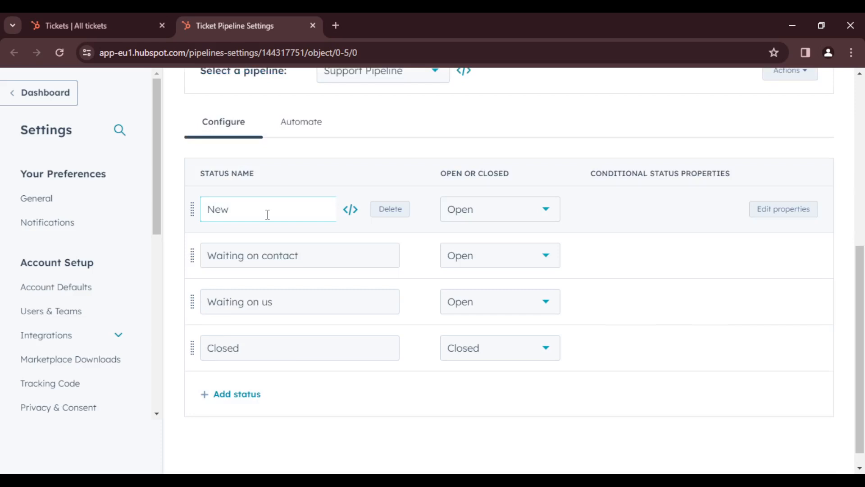
{"action": "key", "text": "BackSpace"}
{"action": "key", "text": "BackSpace"}
{"action": "key", "text": "BackSpace"}
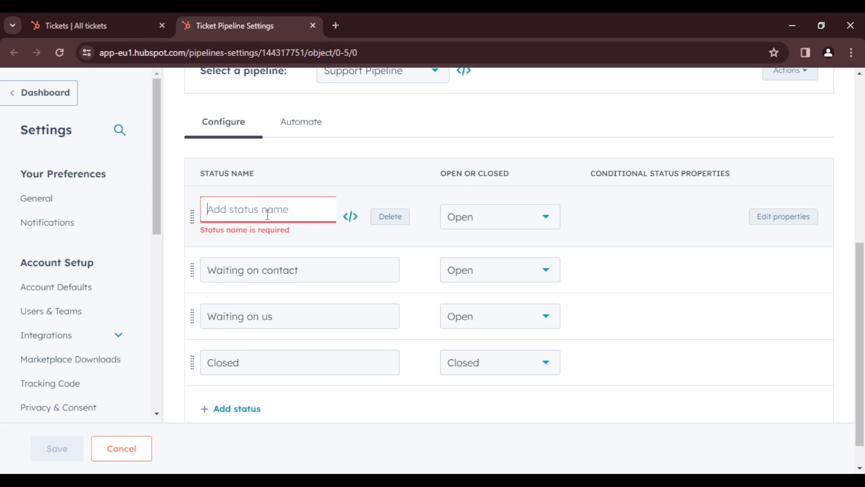
{"action": "type", "text": "Ac"}
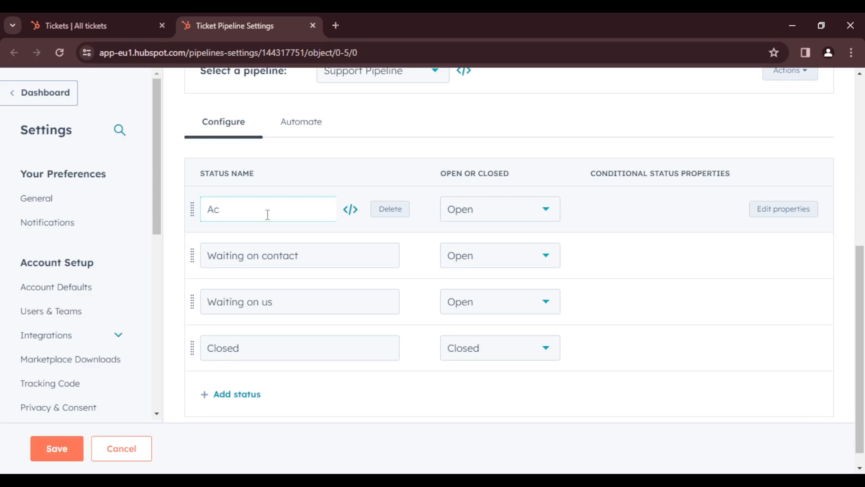
{"action": "type", "text": "count set up"}
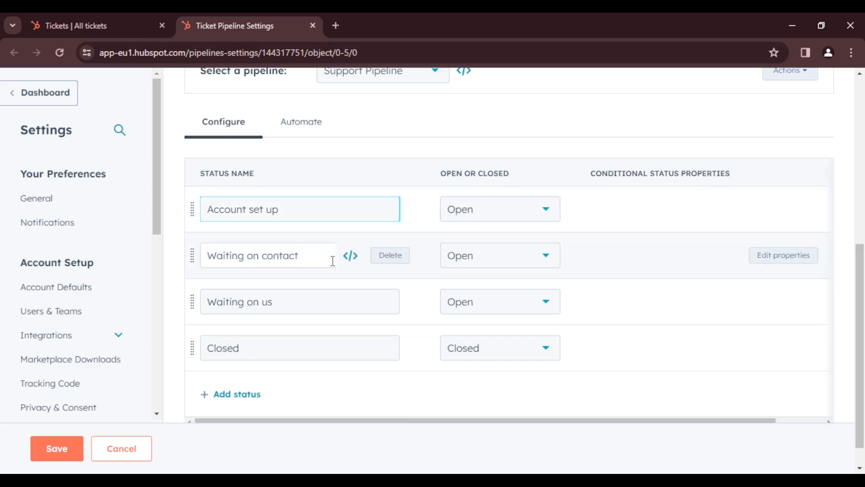
- Rename the "Waiting on contact" status to "Knowledge tranfer"
{"action": "left_click", "coordinate": [332, 261]}
{"action": "key", "text": "BackSpace"}
{"action": "key", "text": "BackSpace"}
{"action": "key", "text": "BackSpace"}
{"action": "key", "text": "BackSpace"}
{"action": "key", "text": "ctrl+a"}
{"action": "key", "text": "BackSpace"}
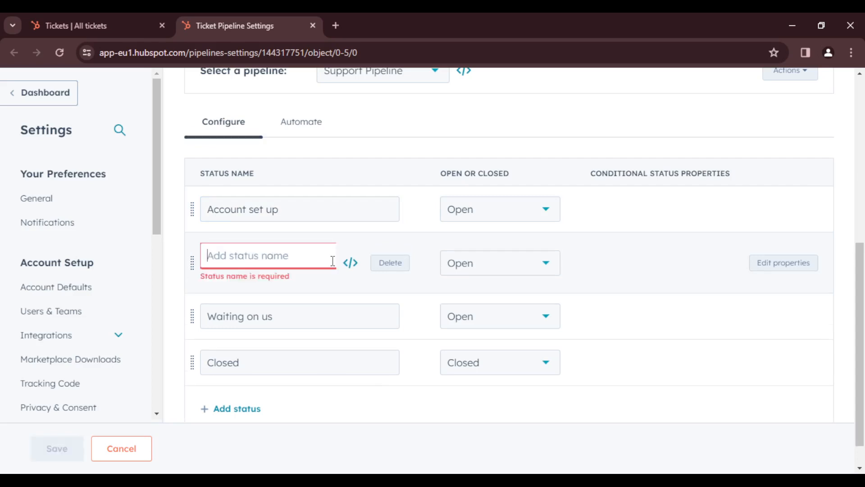
{"action": "type", "text": "Knowl"}
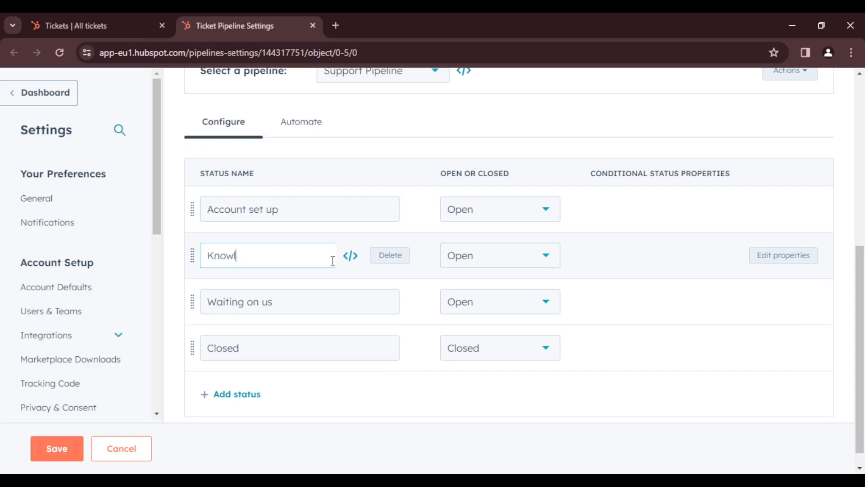
{"action": "type", "text": "edge tranfer"}
{"action": "left_click", "coordinate": [282, 302]}
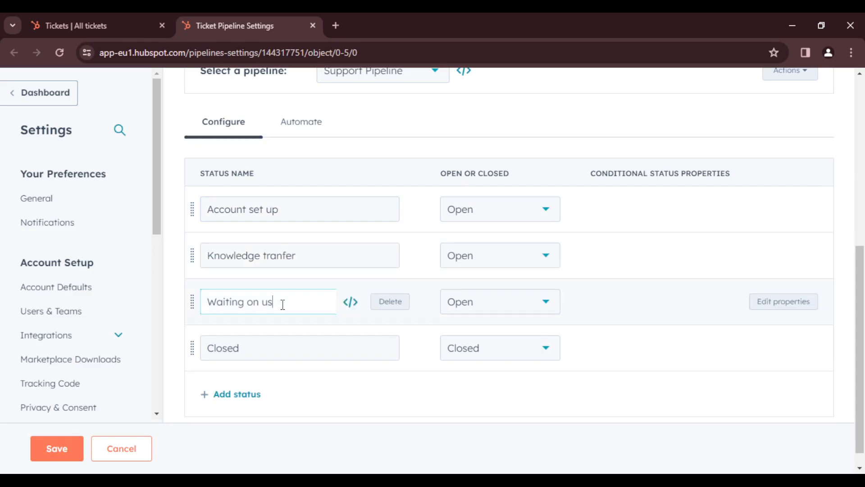
- Capitalize the first two status names as "Knowledge Tranfer" and "Account Set Up"
{"action": "left_click", "coordinate": [269, 256]}
{"action": "key", "text": "BackSpace"}
{"action": "type", "text": "T"}
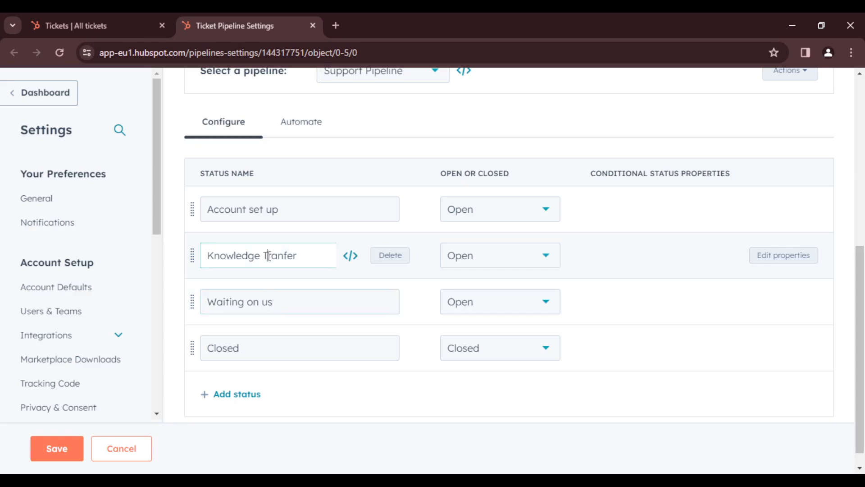
{"action": "left_click", "coordinate": [256, 212]}
{"action": "key", "text": "BackSpace"}
{"action": "type", "text": "S"}
{"action": "left_click", "coordinate": [271, 210]}
{"action": "key", "text": "BackSpace"}
{"action": "type", "text": "u"}
{"action": "type", "text": "U"}
- Rename the "Waiting on us" status to "Integration Setup"
{"action": "left_click", "coordinate": [286, 306]}
{"action": "key", "text": "BackSpace"}
{"action": "key", "text": "BackSpace"}
{"action": "key", "text": "BackSpace"}
{"action": "key", "text": "BackSpace"}
{"action": "key", "text": "BackSpace"}
{"action": "key", "text": "BackSpace"}
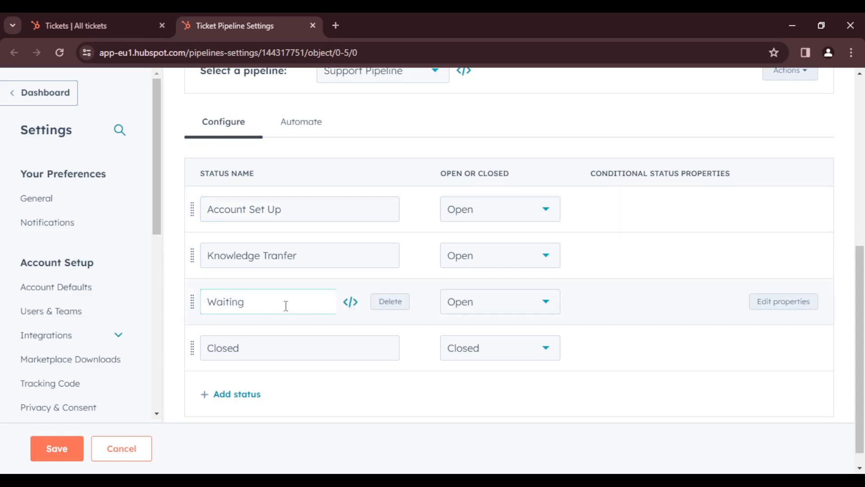
{"action": "key", "text": "BackSpace"}
{"action": "key", "text": "BackSpace"}
{"action": "key", "text": "BackSpace"}
{"action": "key", "text": "BackSpace"}
{"action": "key", "text": "BackSpace"}
{"action": "key", "text": "BackSpace"}
{"action": "key", "text": "BackSpace"}
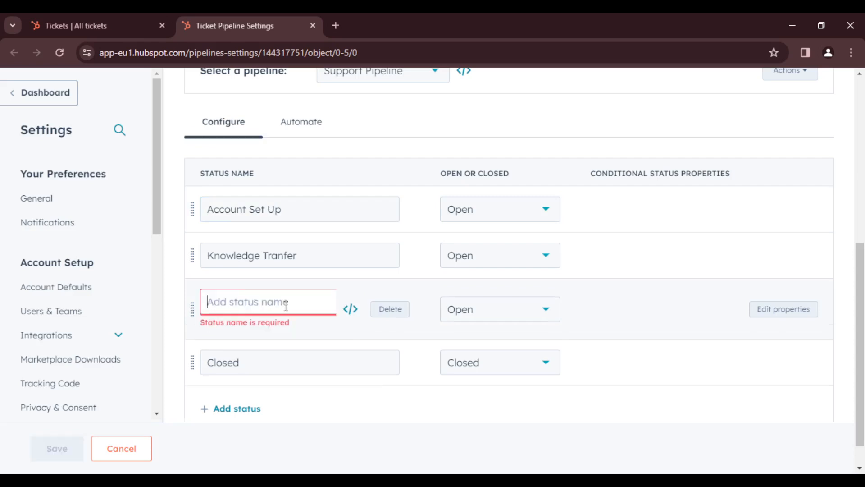
{"action": "type", "text": "Integration"}
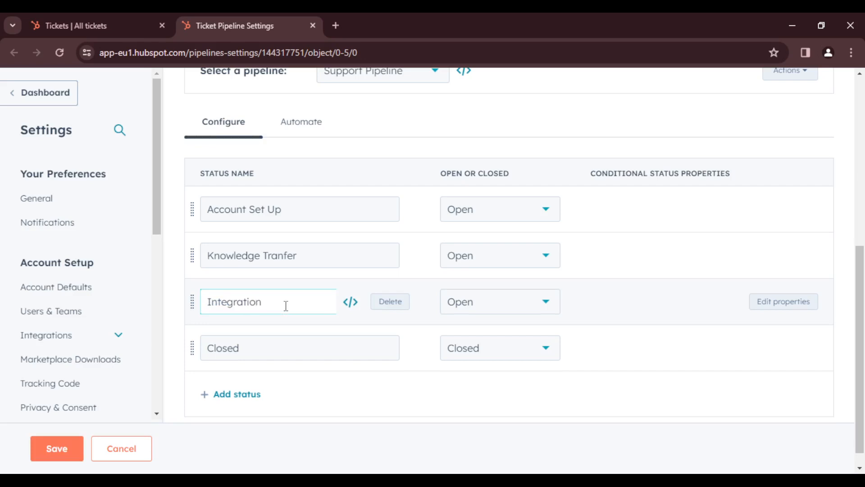
{"action": "type", "text": " Set up"}
{"action": "key", "text": "BackSpace"}
{"action": "key", "text": "BackSpace"}
{"action": "key", "text": "BackSpace"}
{"action": "type", "text": "up"}
- Change the first status name to "Account Setup", writing Setup as one word
{"action": "left_click", "coordinate": [273, 214]}
{"action": "key", "text": "BackSpace"}
{"action": "key", "text": "BackSpace"}
{"action": "type", "text": "u"}
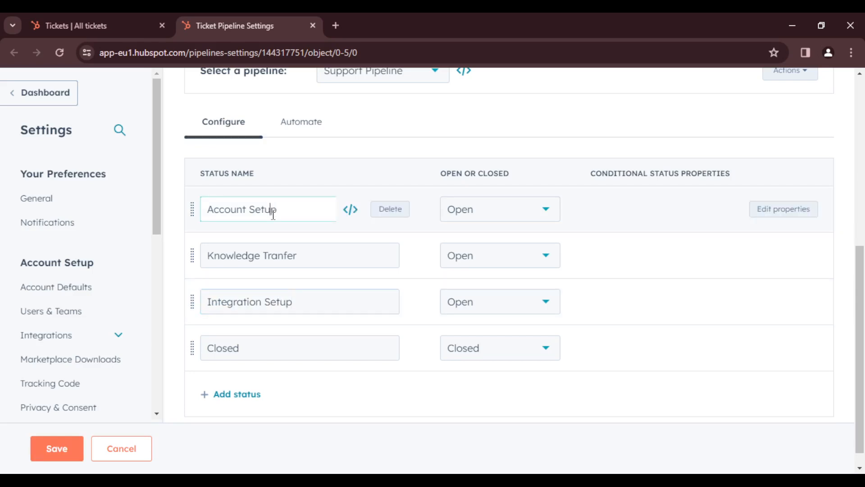
- Rename the "Closed" status to "Testing"
{"action": "left_click", "coordinate": [279, 352]}
{"action": "key", "text": "BackSpace"}
{"action": "key", "text": "BackSpace"}
{"action": "key", "text": "BackSpace"}
{"action": "key", "text": "BackSpace"}
{"action": "key", "text": "BackSpace"}
{"action": "key", "text": "BackSpace"}
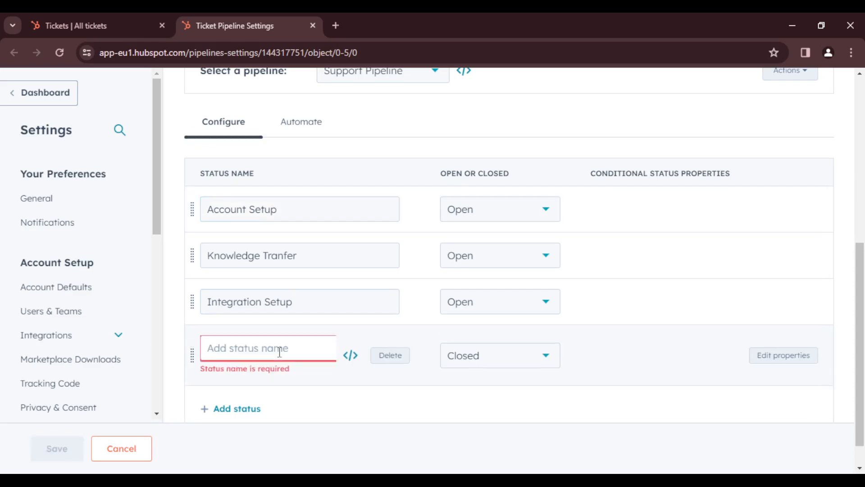
{"action": "type", "text": "Testing"}
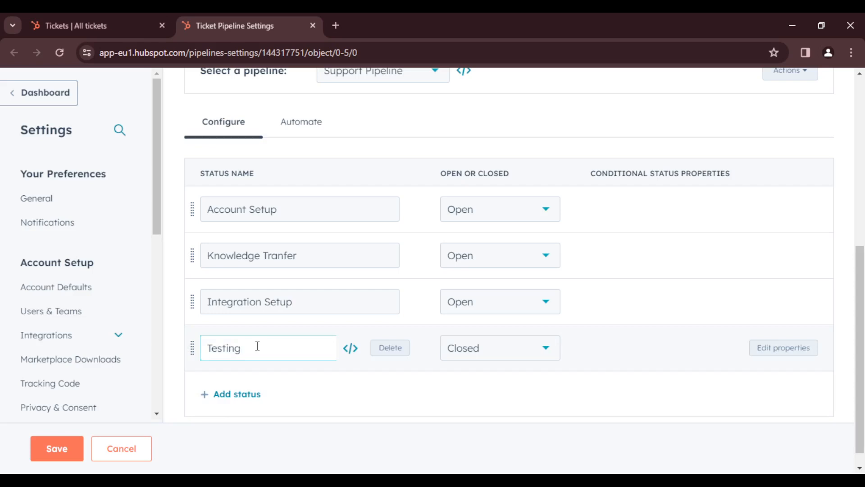
- Add a new status named "First Meeting" to the Support Pipeline
{"action": "left_click", "coordinate": [235, 402]}
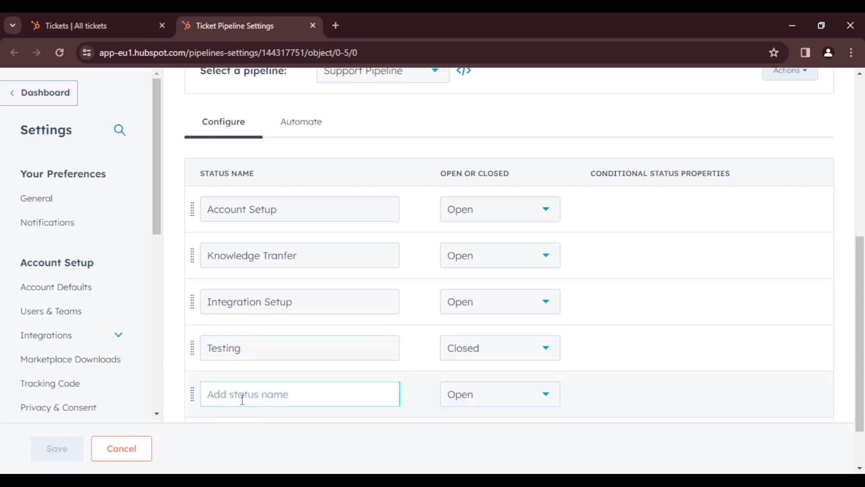
{"action": "type", "text": "First "}
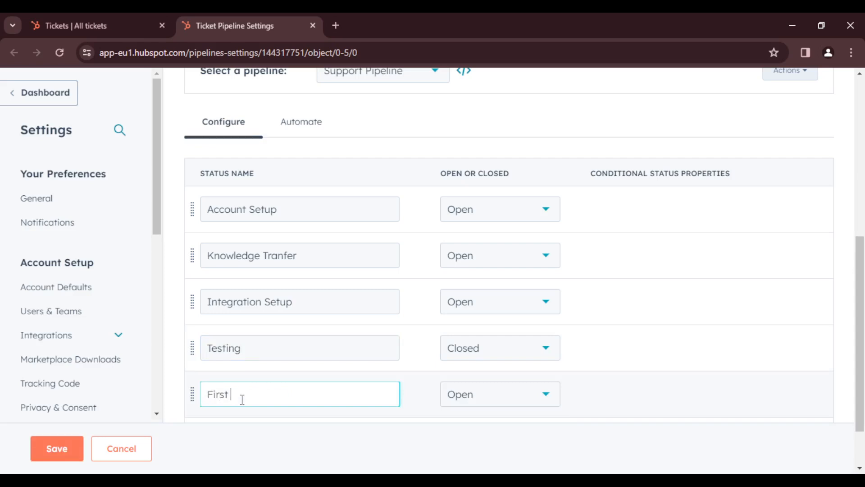
{"action": "type", "text": "Meeting"}
{"action": "left_click", "coordinate": [309, 425]}
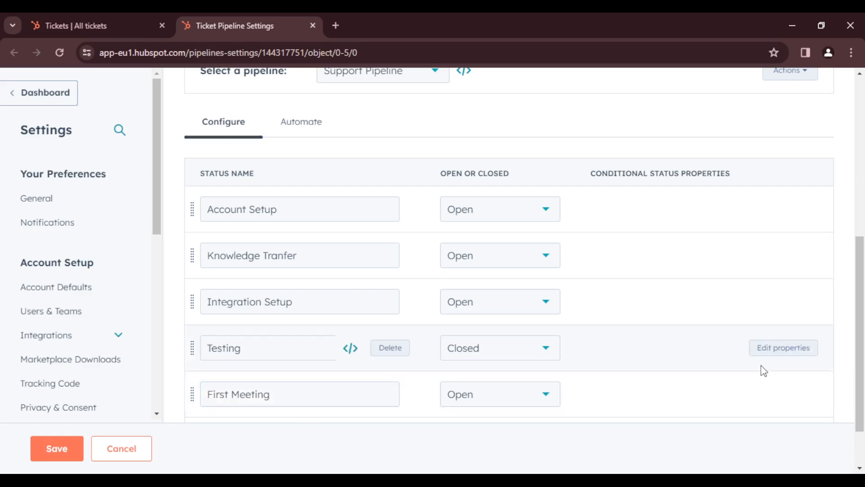
- Add another status named "Onboarding Failede" below First Meeting
{"action": "left_click", "coordinate": [859, 468]}
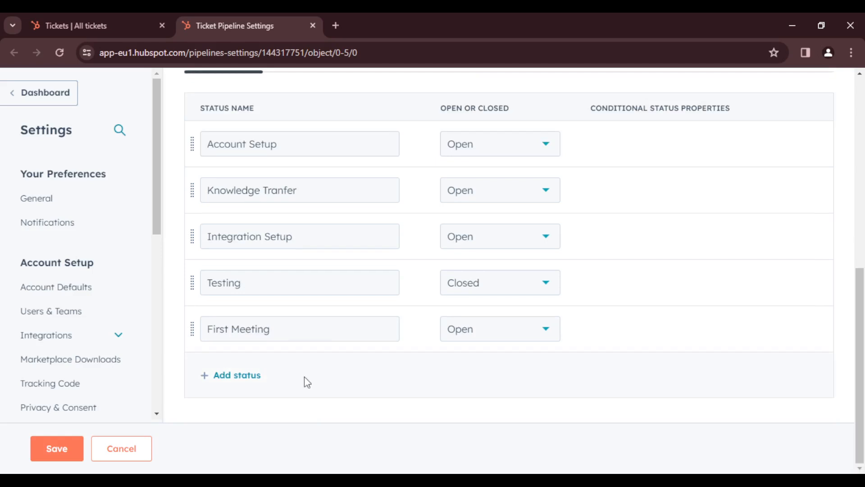
{"action": "left_click", "coordinate": [226, 378]}
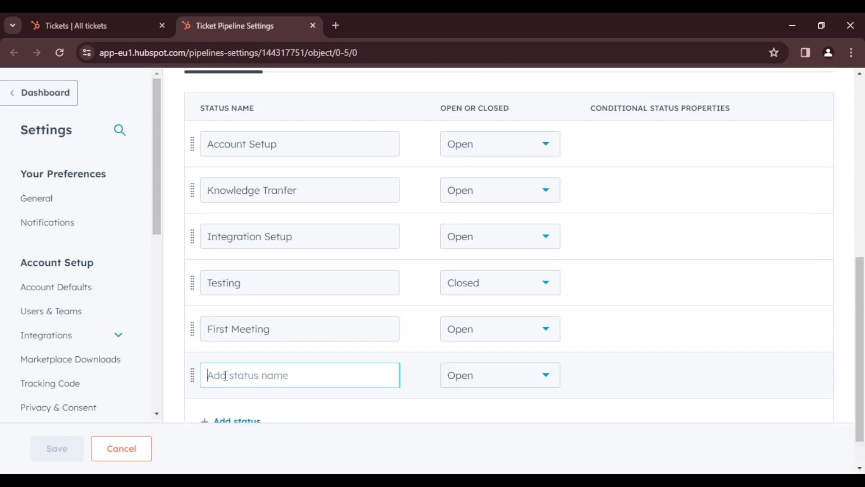
{"action": "type", "text": "Onb"}
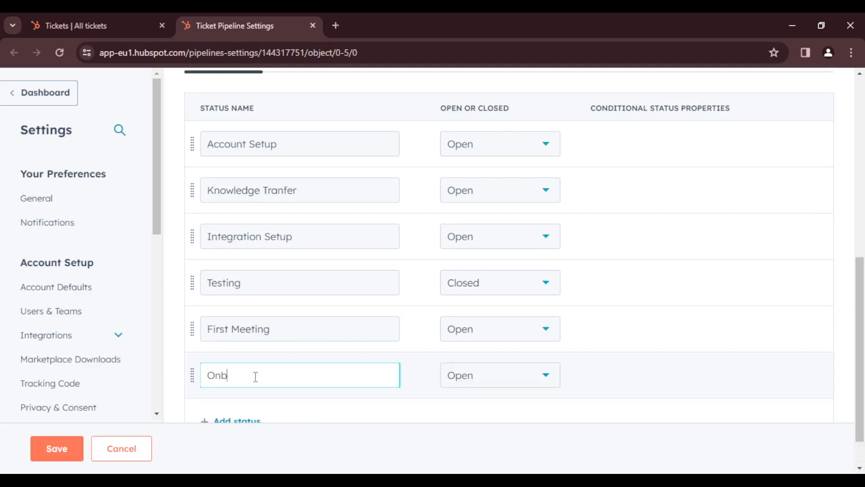
{"action": "type", "text": "oarding Failede"}
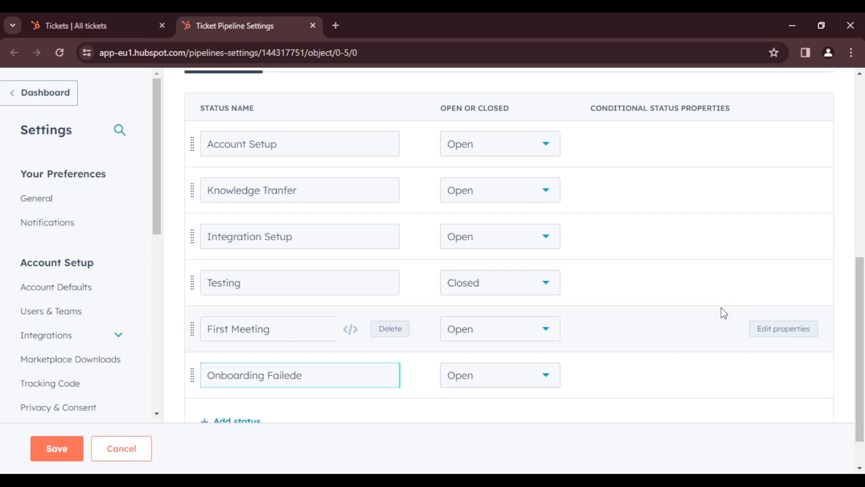
{"action": "left_click", "coordinate": [837, 140]}
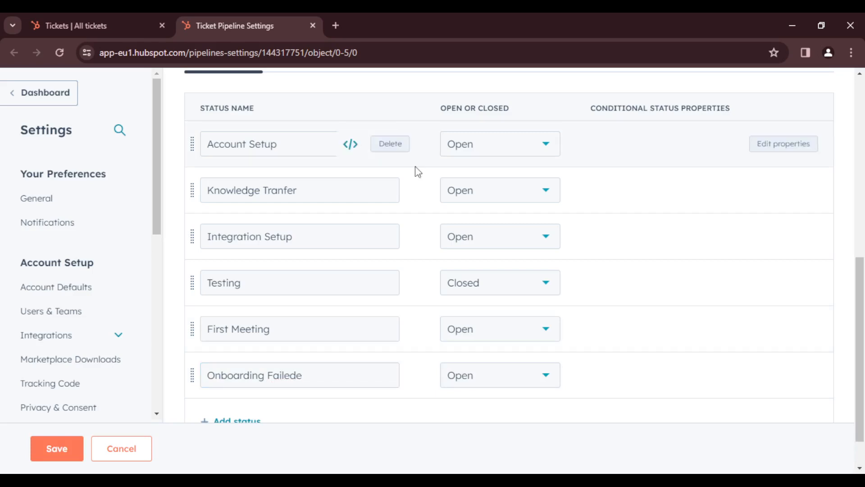
- Set the Testing status to Open and save the pipeline changes
{"action": "left_click", "coordinate": [519, 295]}
{"action": "left_click", "coordinate": [493, 318]}
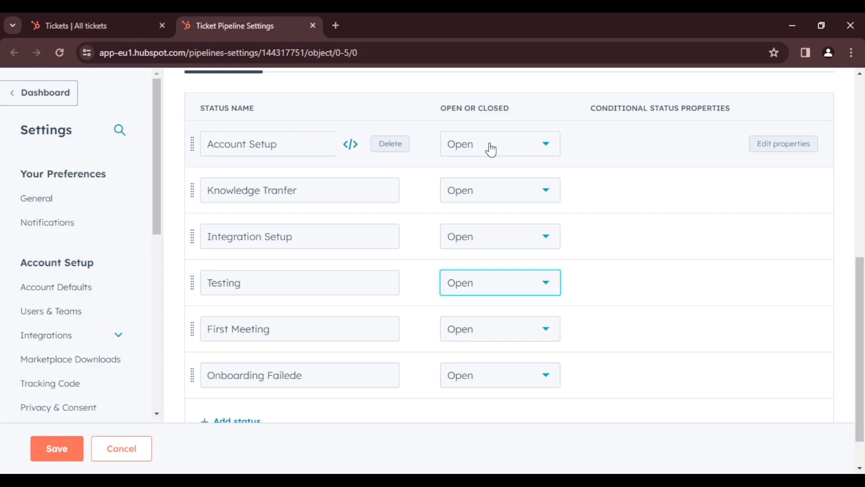
{"action": "left_click", "coordinate": [61, 452]}
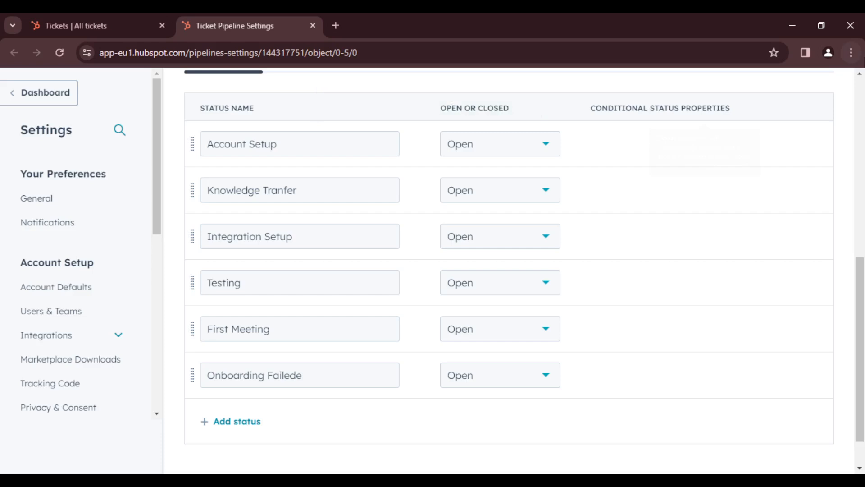
- Return to the service tickets, show them on the board, and look through the pipeline's status columns
{"action": "scroll", "coordinate": [3, 186], "scroll_direction": "up", "scroll_amount": 8}
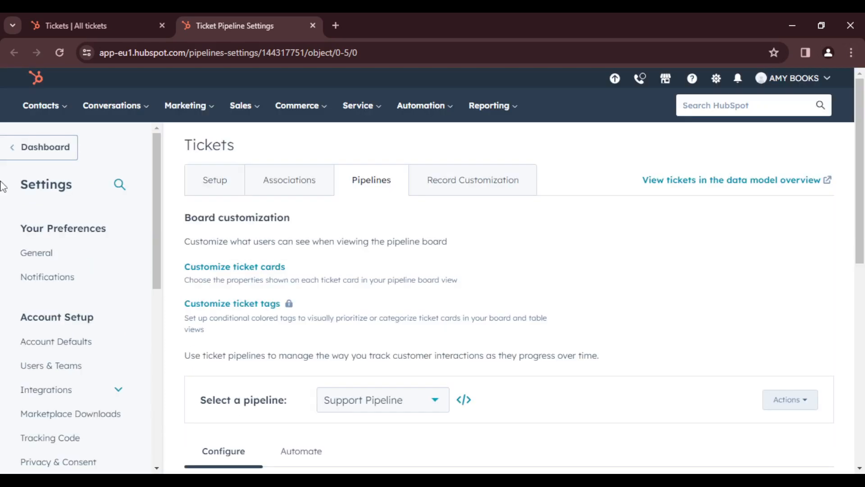
{"action": "left_click", "coordinate": [358, 105]}
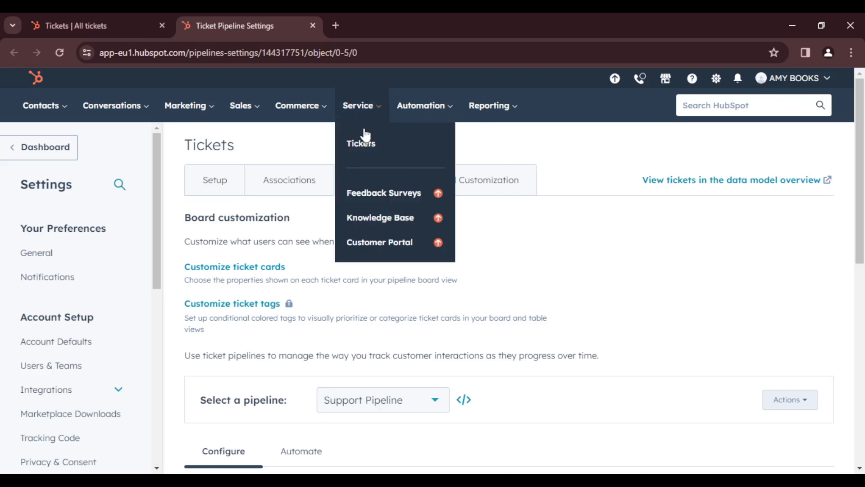
{"action": "left_click", "coordinate": [363, 142]}
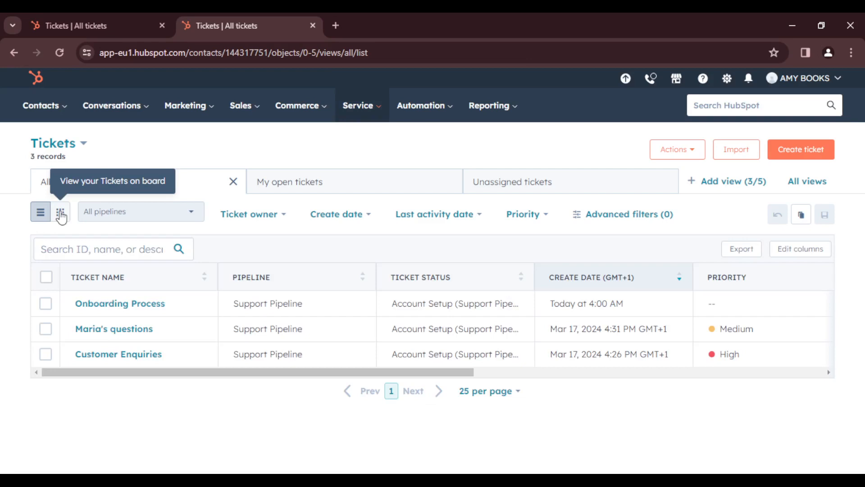
{"action": "left_click", "coordinate": [61, 213]}
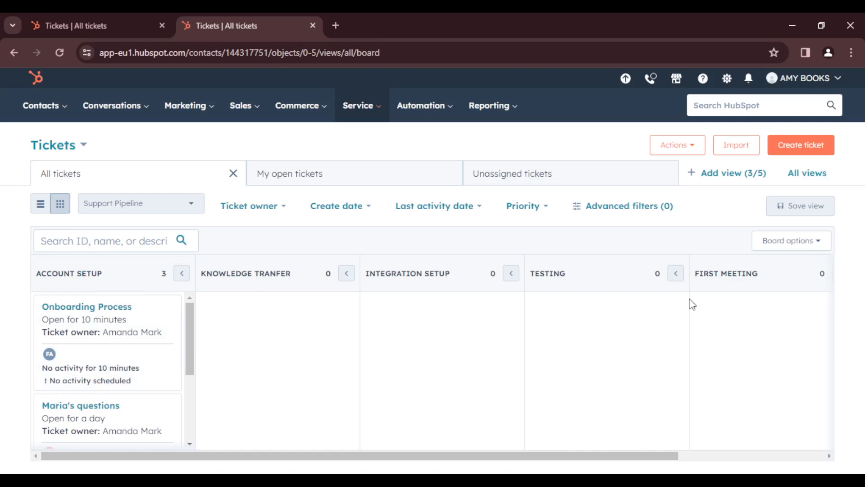
{"action": "scroll", "coordinate": [692, 304], "scroll_direction": "right", "scroll_amount": 4}
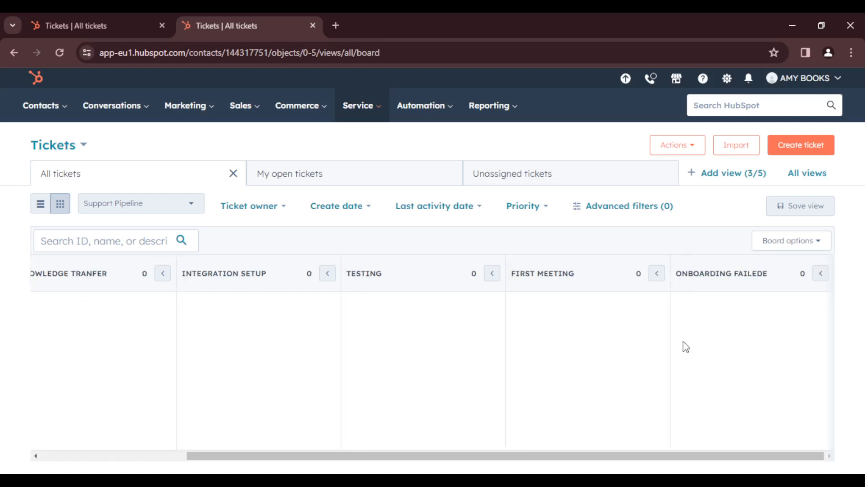
{"action": "left_click", "coordinate": [36, 456]}
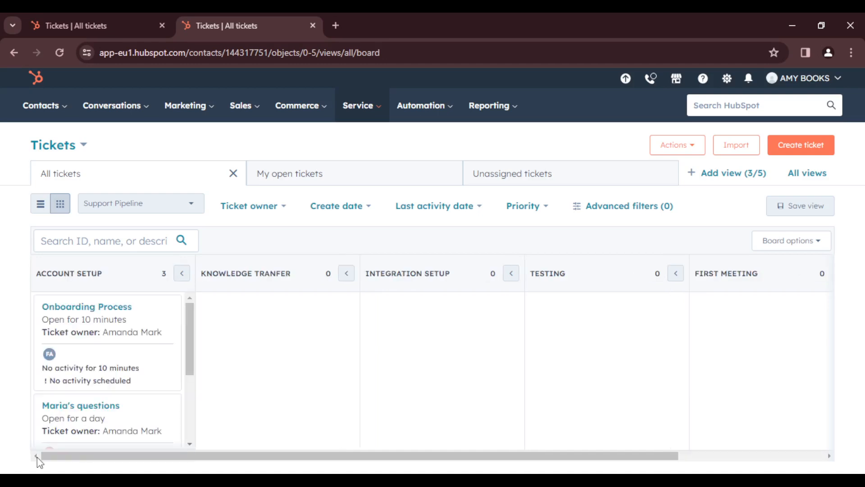